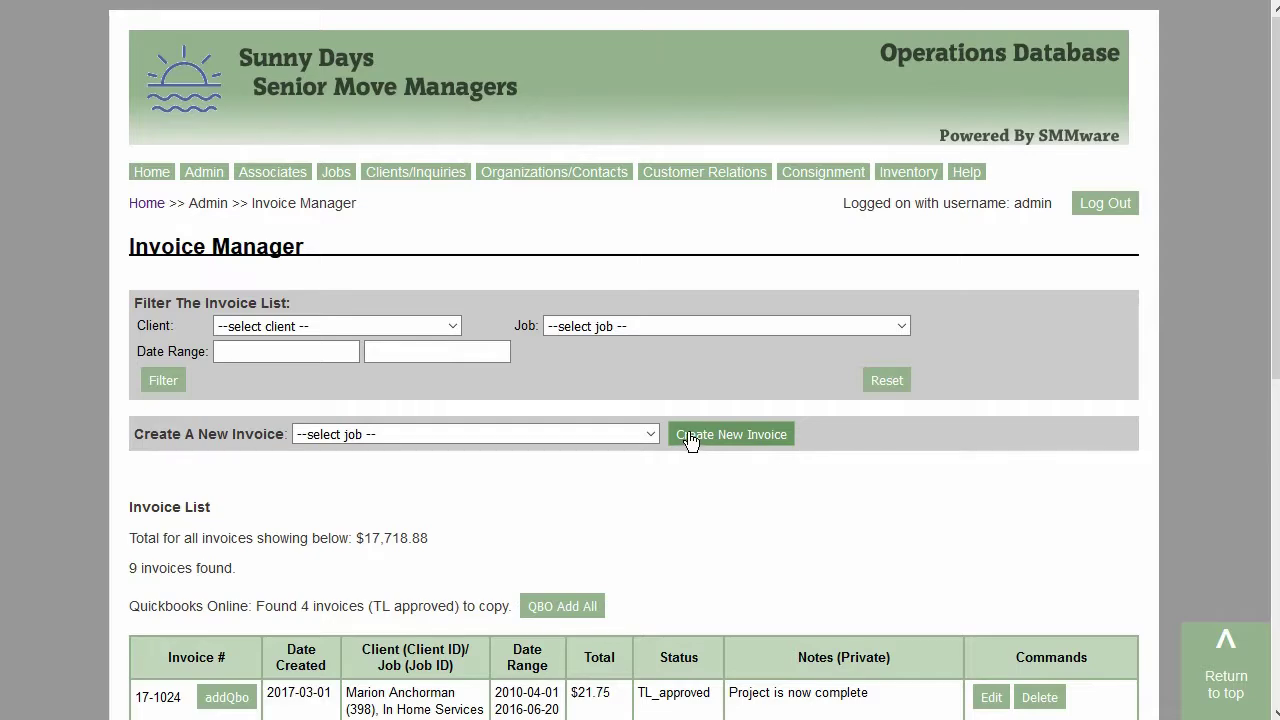
- Open the preliminary invoice whose private note mentions the living room furniture for editing
{"action": "scroll", "coordinate": [590, 427], "scroll_direction": "down", "scroll_amount": 3}
{"action": "scroll", "coordinate": [592, 423], "scroll_direction": "down", "scroll_amount": 2}
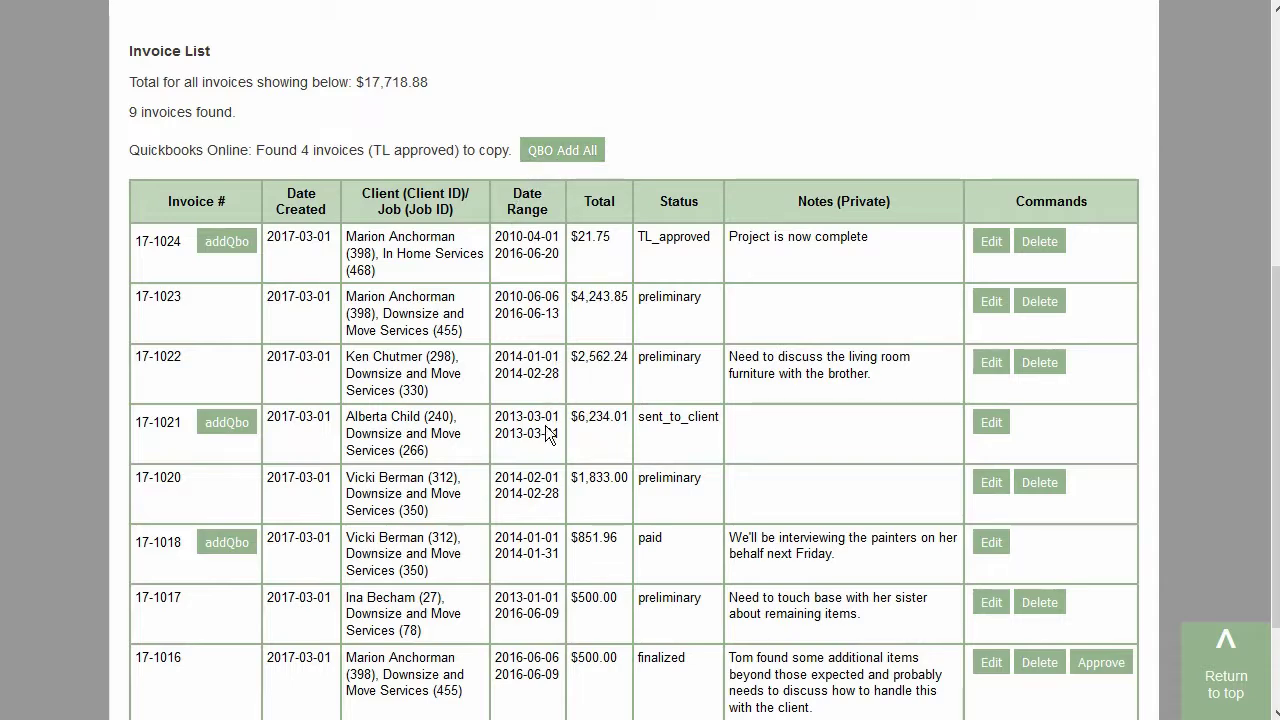
{"action": "left_click", "coordinate": [988, 366]}
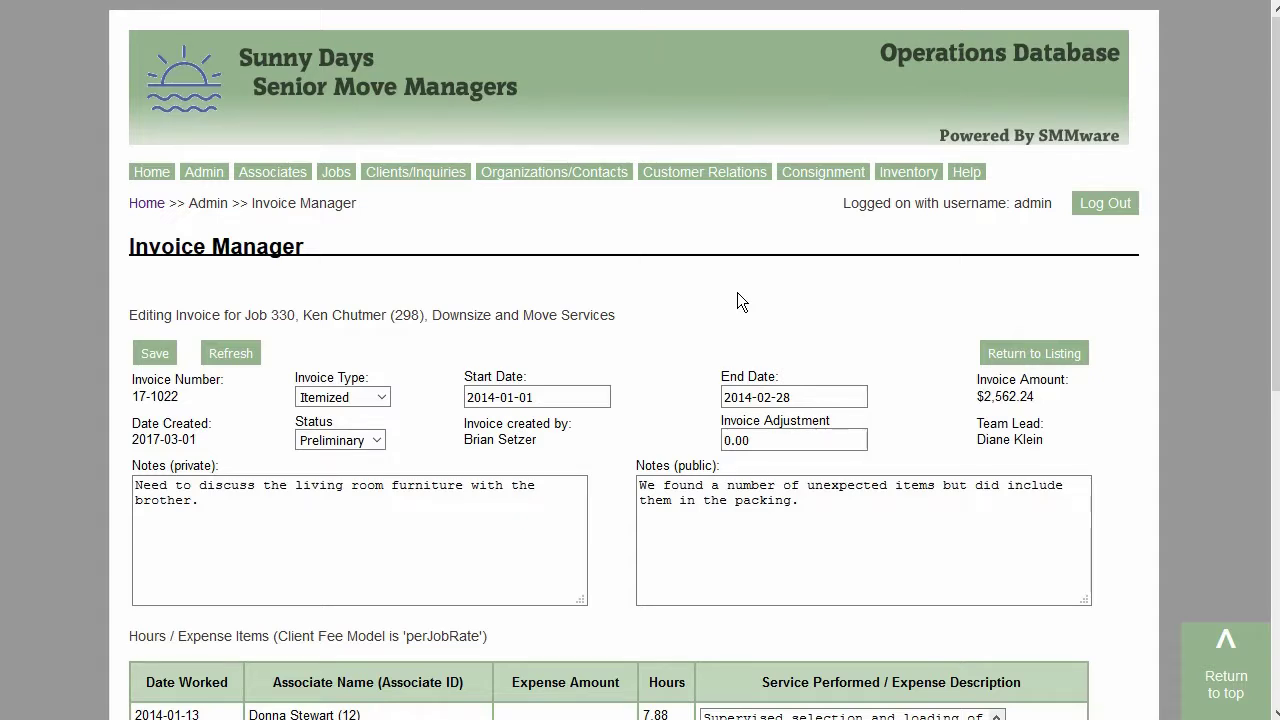
{"action": "scroll", "coordinate": [737, 292], "scroll_direction": "down", "scroll_amount": 1}
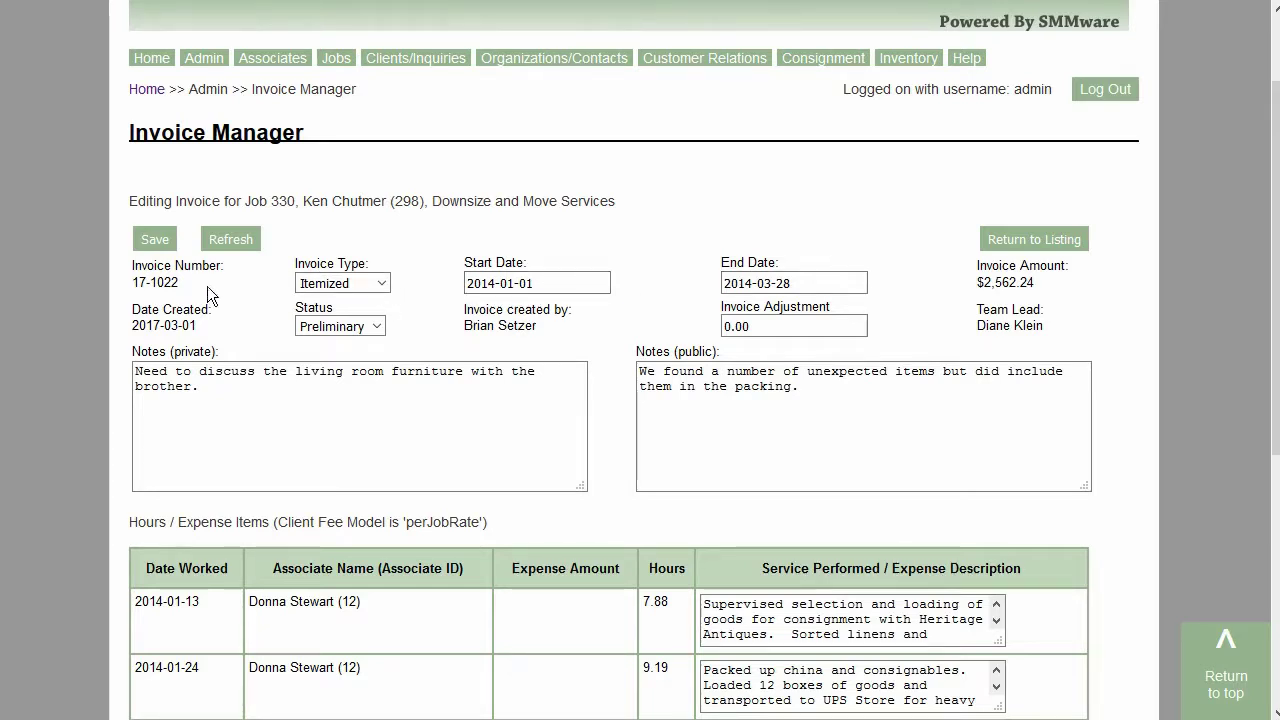
- Examine the invoice number and the available invoice type options
{"action": "mouse_move", "coordinate": [172, 282]}
{"action": "left_mouse_down"}
{"action": "mouse_move", "coordinate": [155, 285]}
{"action": "mouse_move", "coordinate": [188, 290]}
{"action": "mouse_move", "coordinate": [174, 282]}
{"action": "left_mouse_up"}
{"action": "left_click", "coordinate": [410, 195]}
{"action": "left_click", "coordinate": [381, 283]}
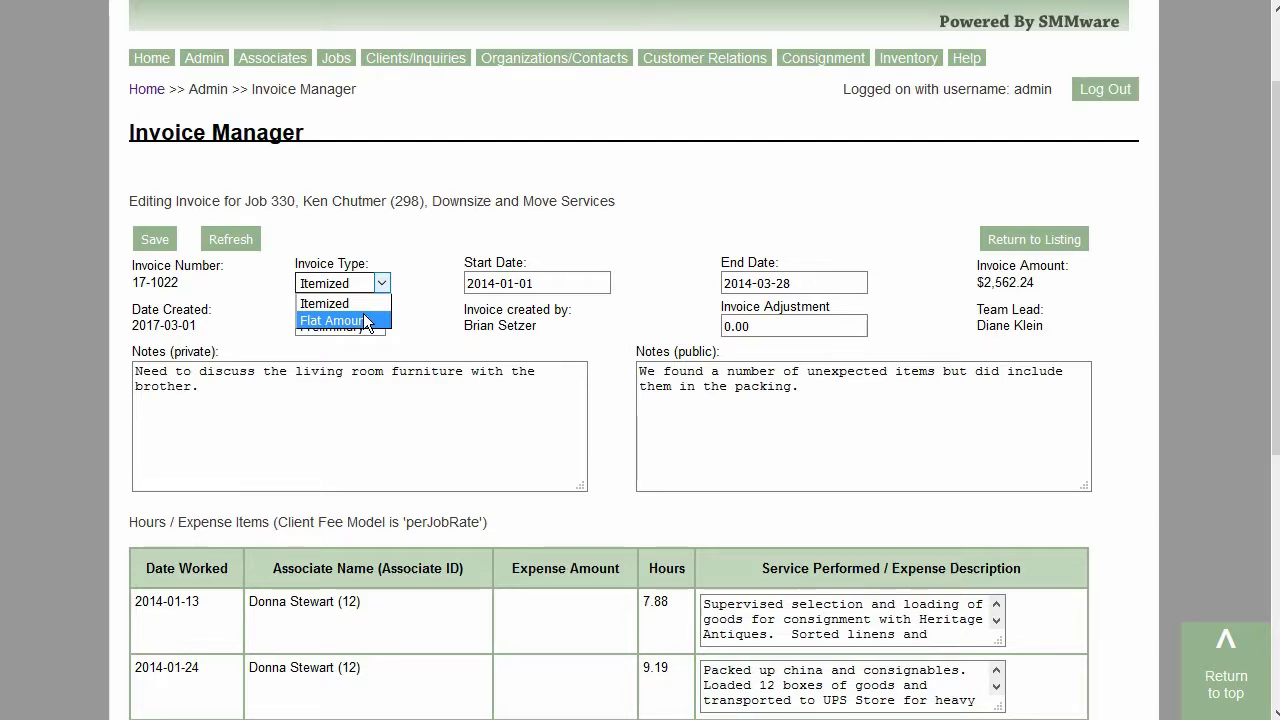
{"action": "left_click", "coordinate": [405, 268]}
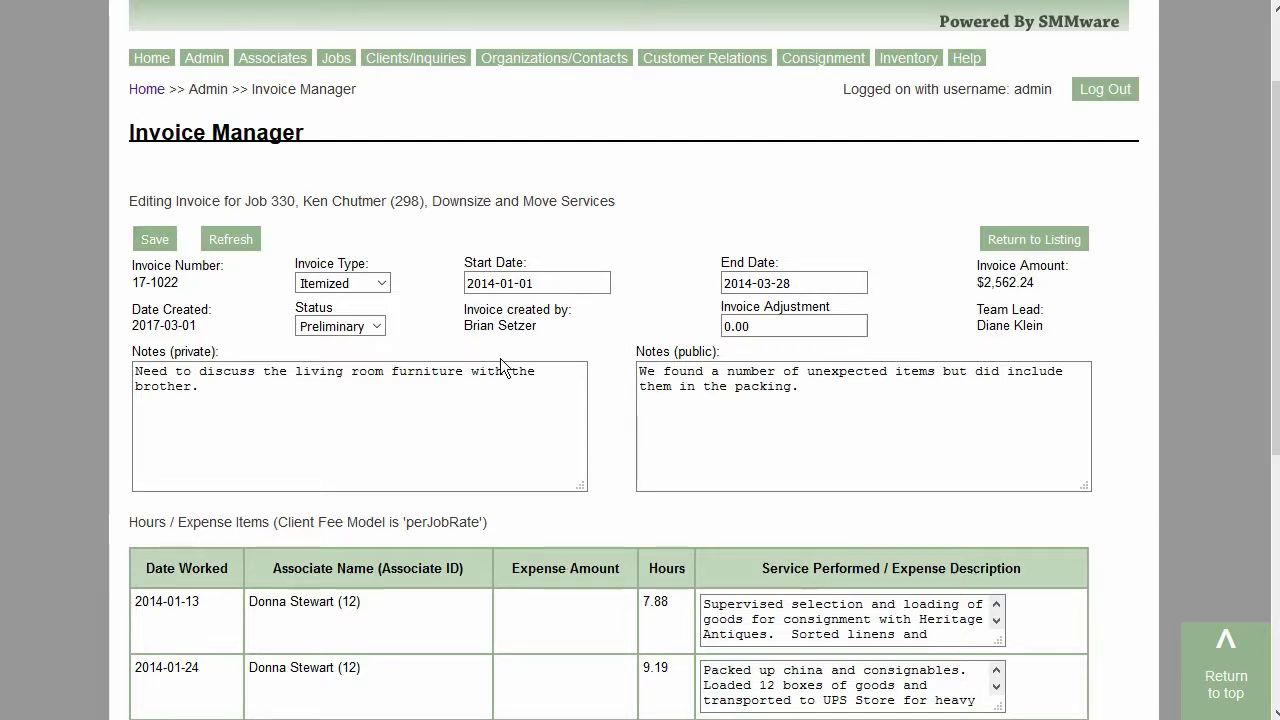
- Examine the invoice adjustment field and the public and private notes
{"action": "left_click", "coordinate": [777, 327]}
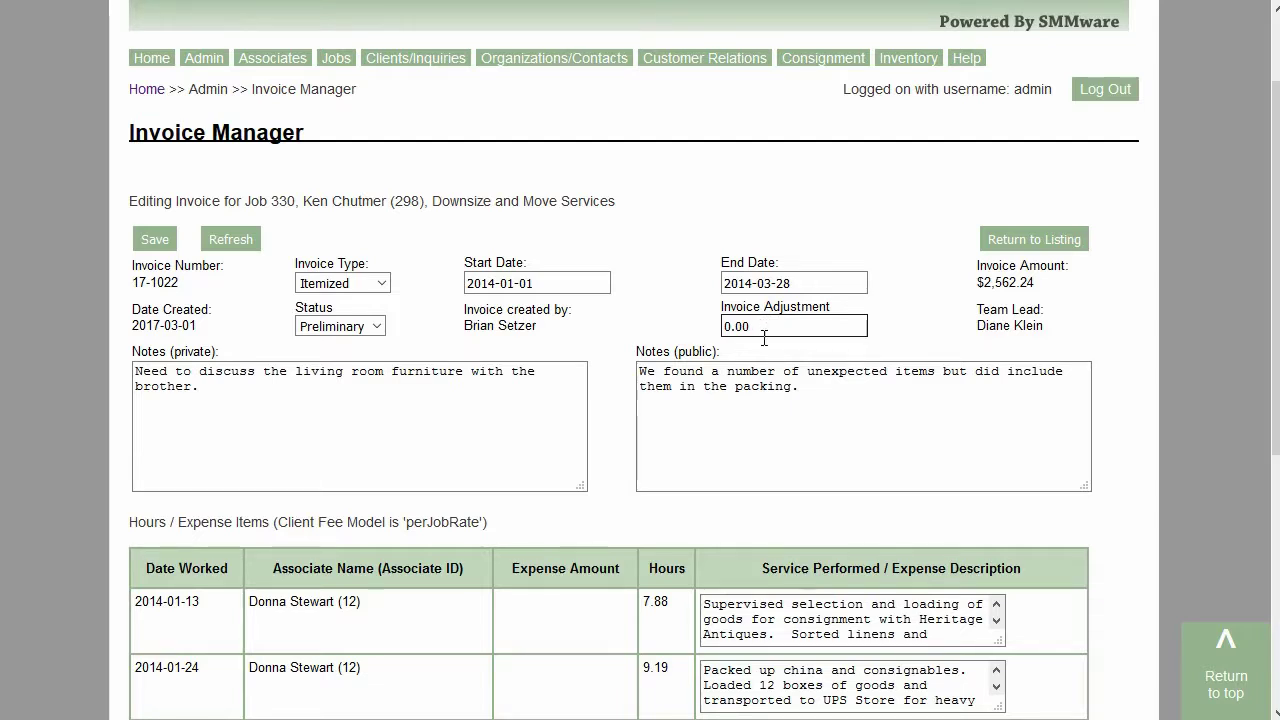
{"action": "left_click", "coordinate": [807, 387]}
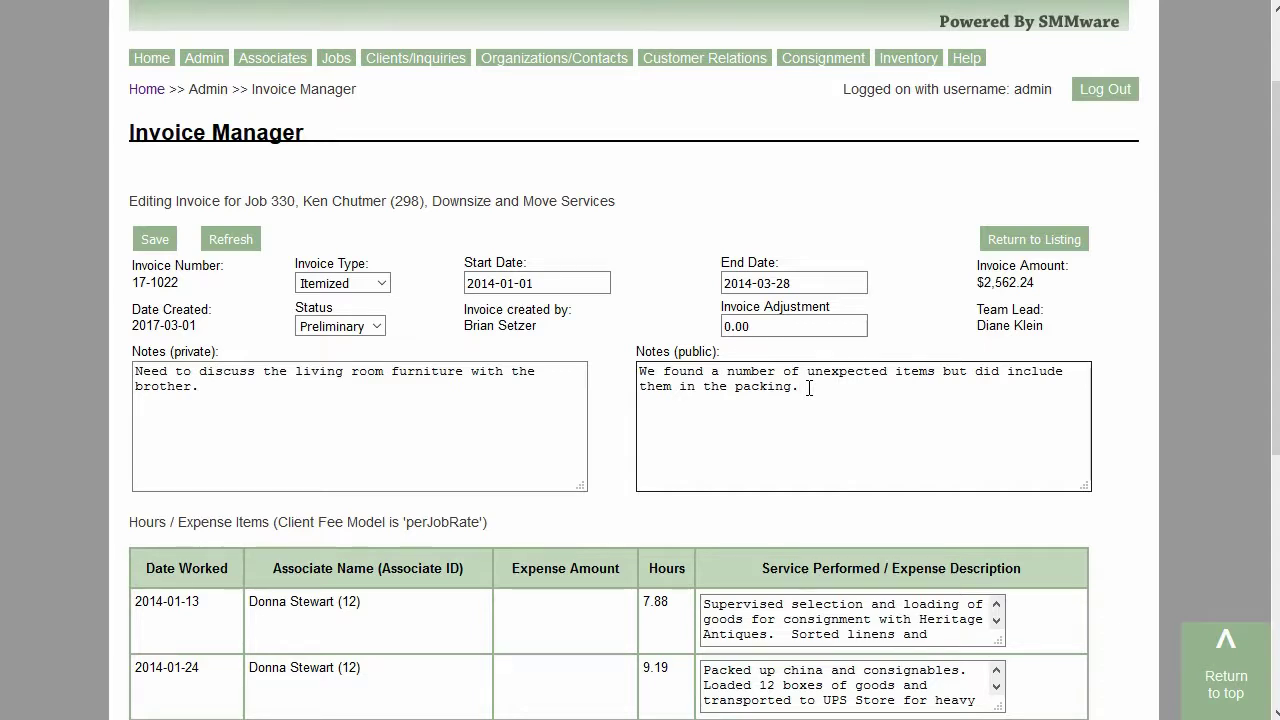
{"action": "left_click", "coordinate": [806, 387]}
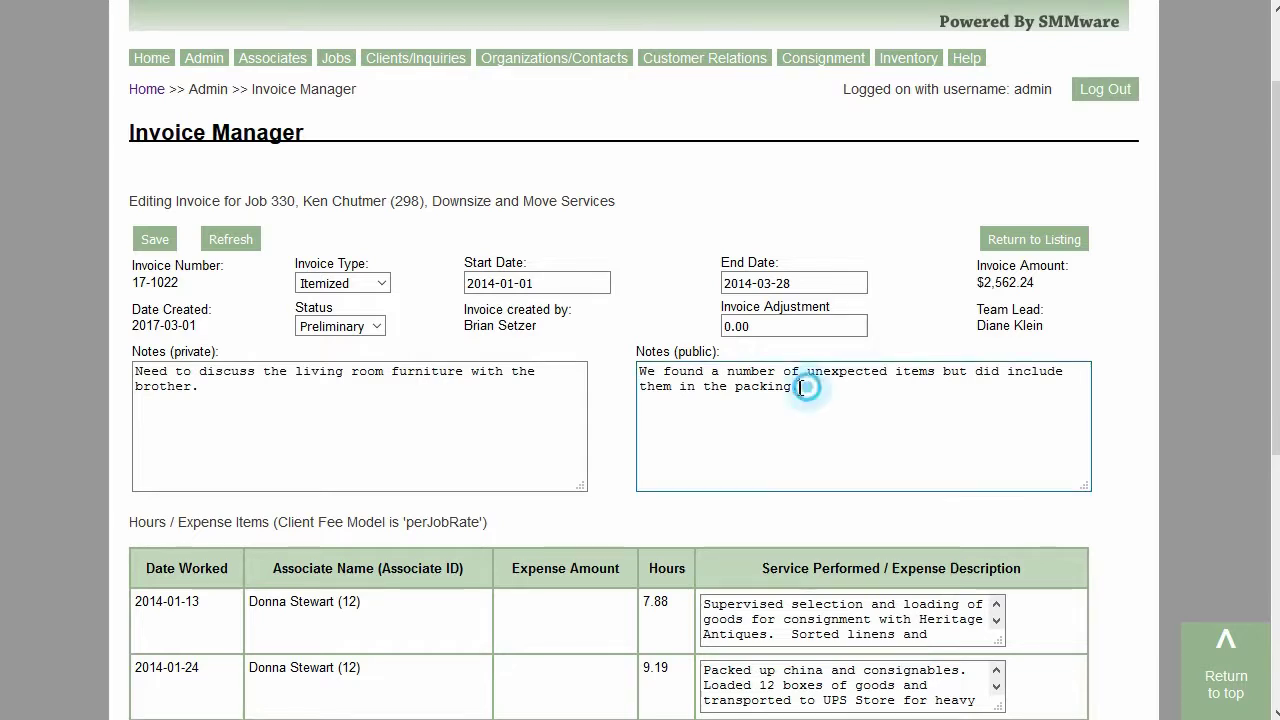
{"action": "key", "text": "ctrl+a"}
{"action": "left_click", "coordinate": [500, 382]}
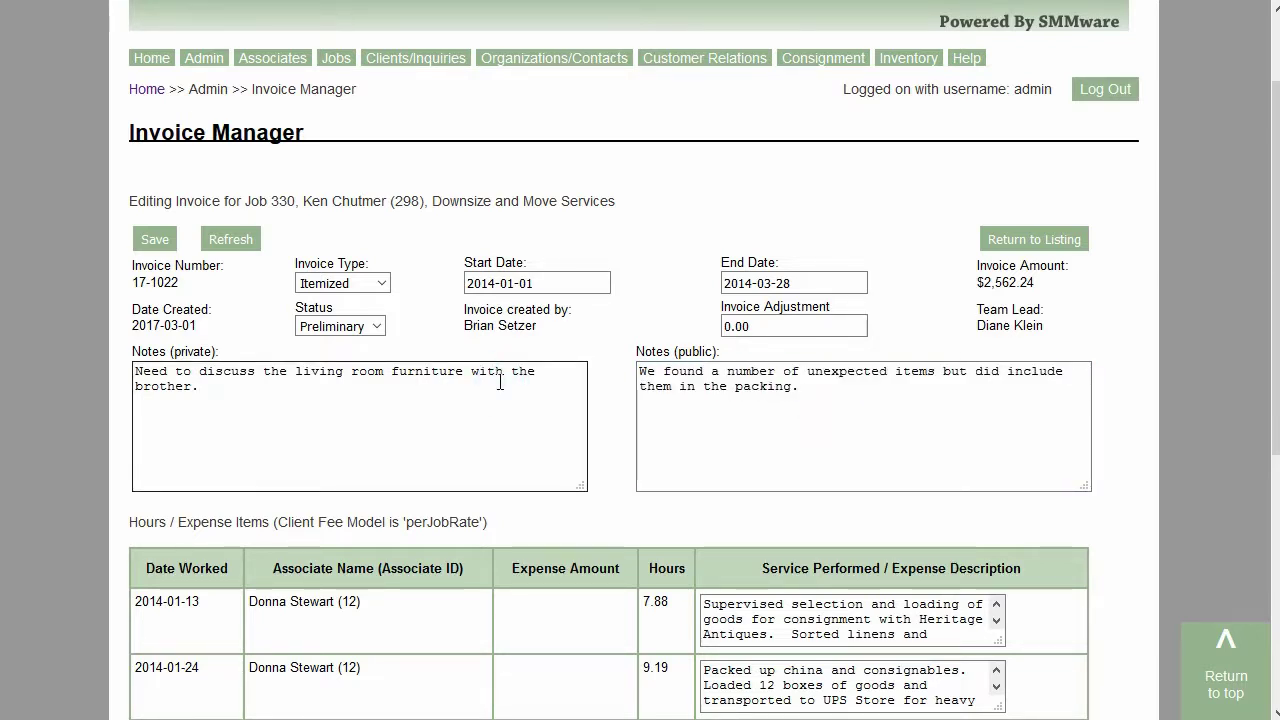
- Review the invoice's hours and expense items and the grand total calculation beneath them
{"action": "scroll", "coordinate": [500, 382], "scroll_direction": "down", "scroll_amount": 3}
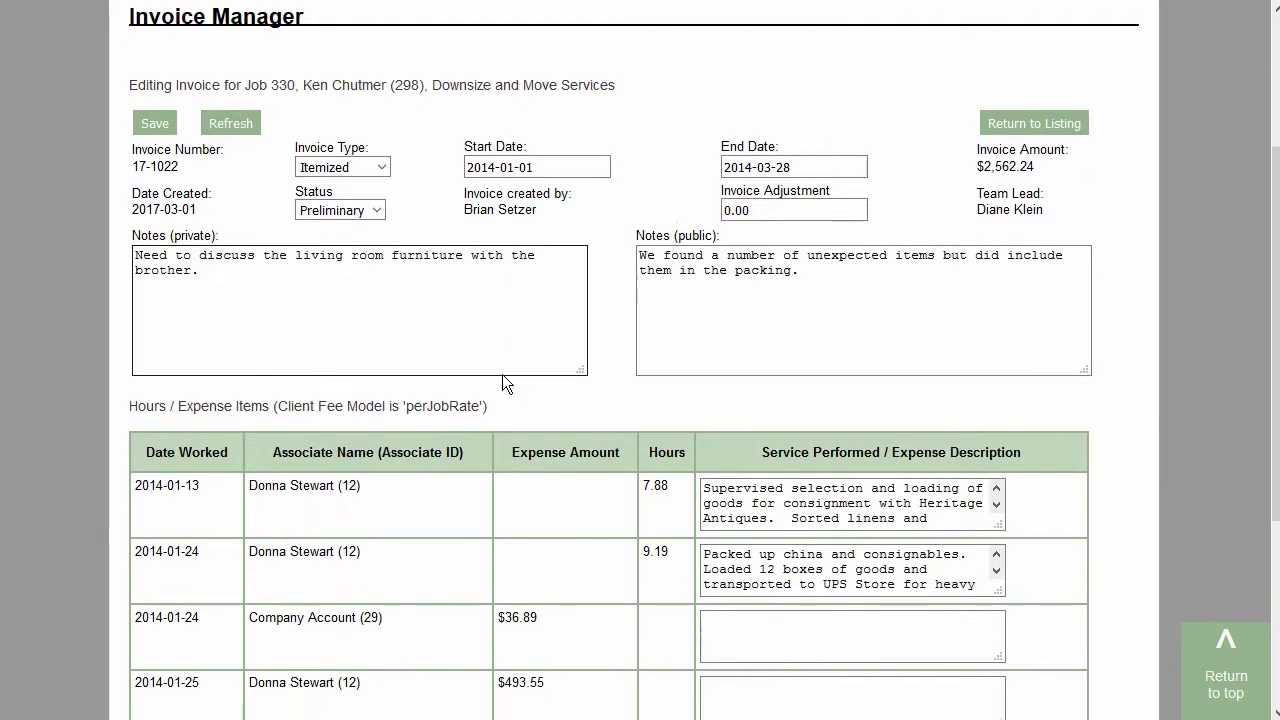
{"action": "scroll", "coordinate": [505, 375], "scroll_direction": "down", "scroll_amount": 1}
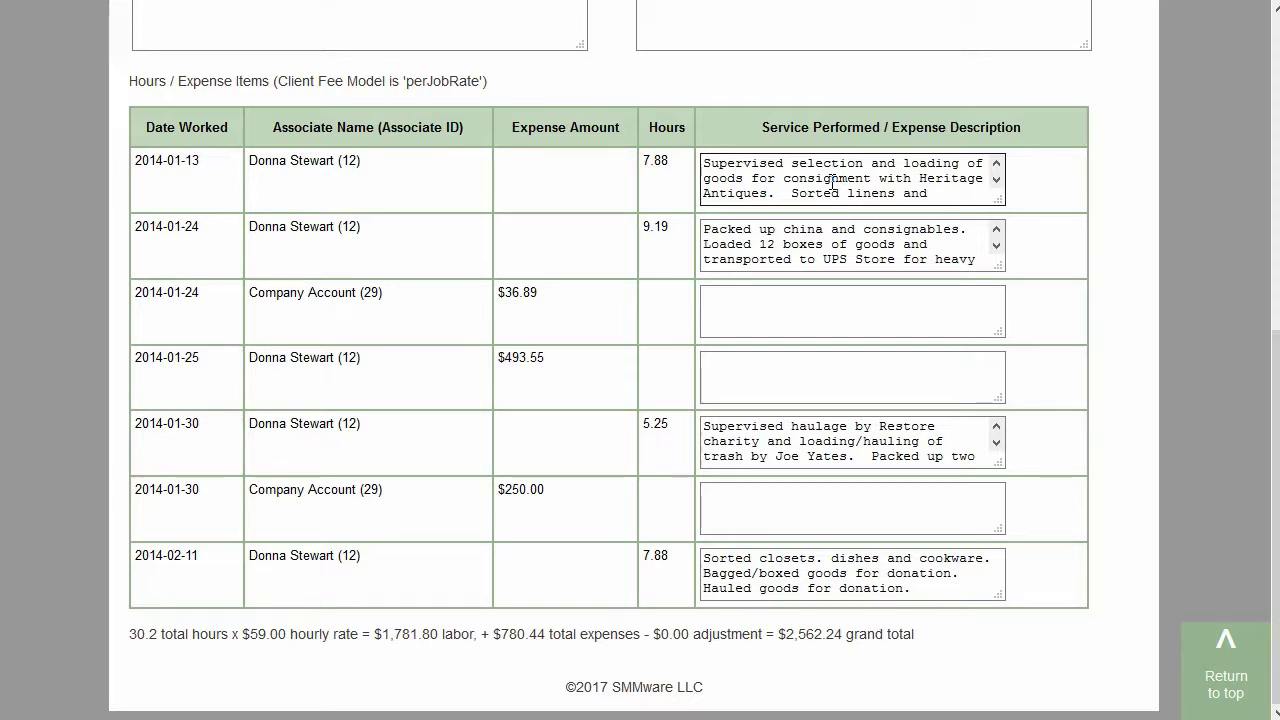
{"action": "scroll", "coordinate": [425, 154], "scroll_direction": "up", "scroll_amount": 3}
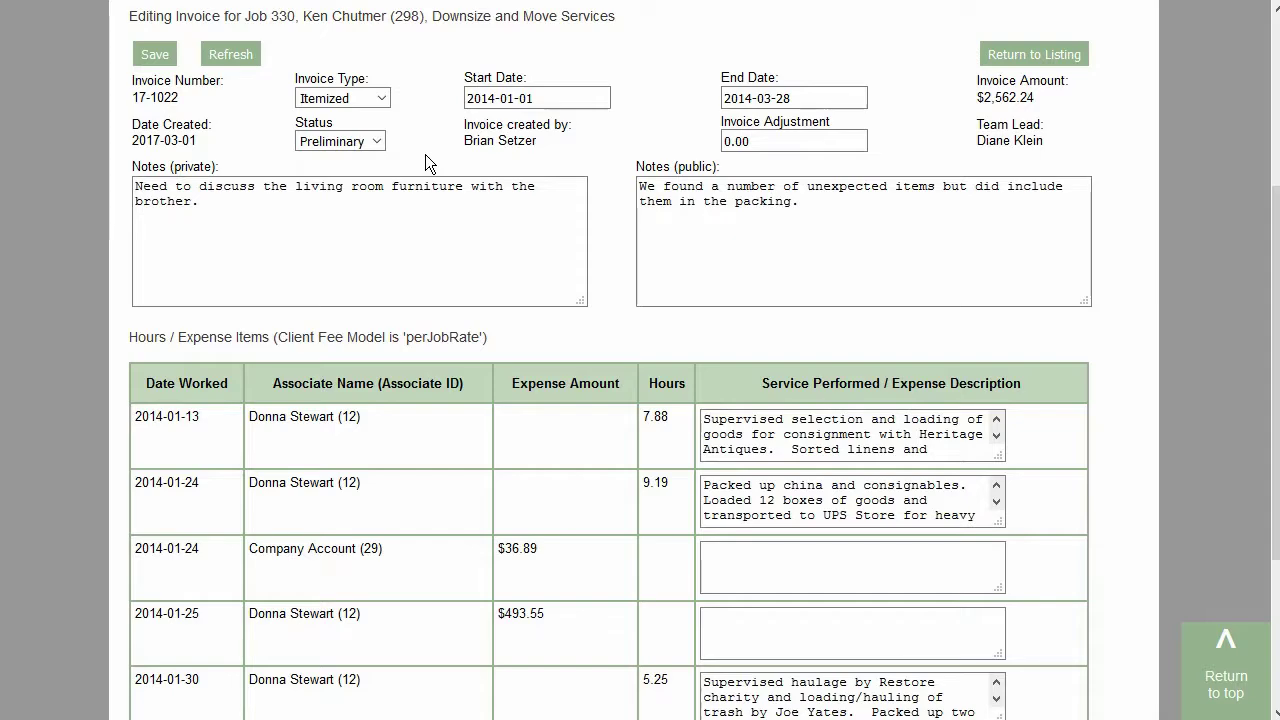
{"action": "scroll", "coordinate": [429, 158], "scroll_direction": "up", "scroll_amount": 2}
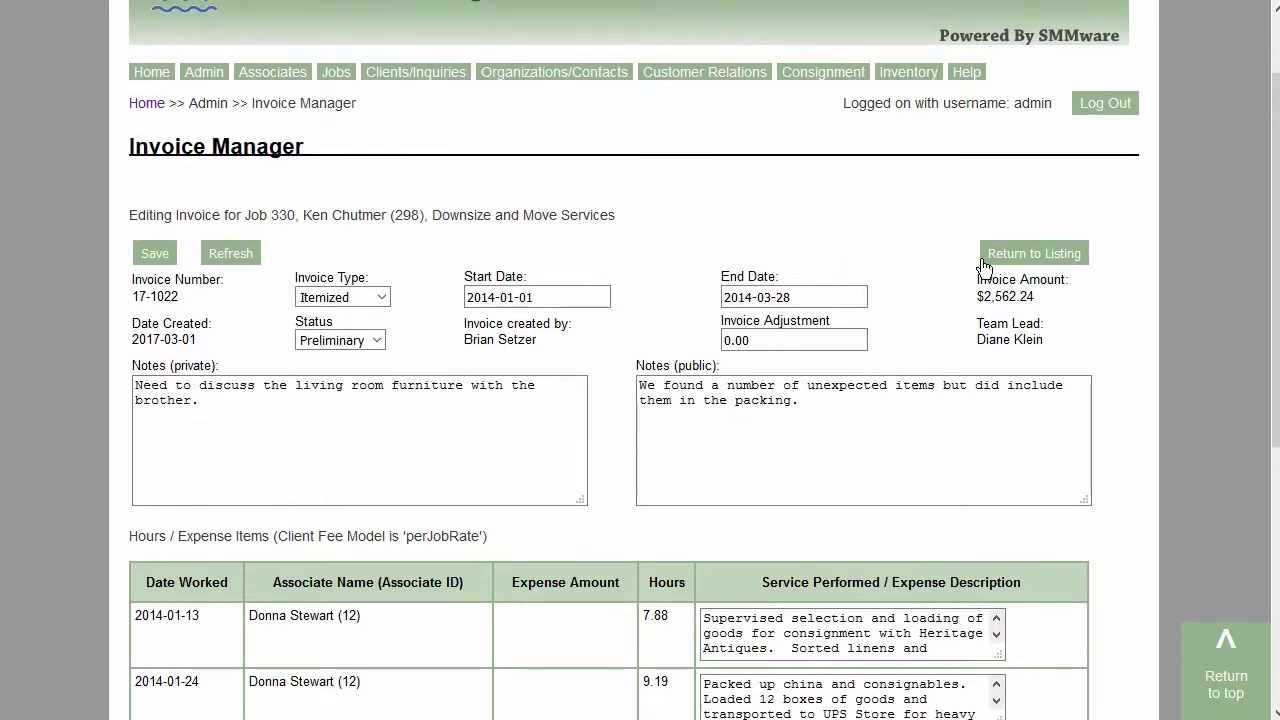
- Return to the invoice listing and open the TL_approved invoice covering 2015-03-01 to 2015-03-31
{"action": "left_click", "coordinate": [991, 262]}
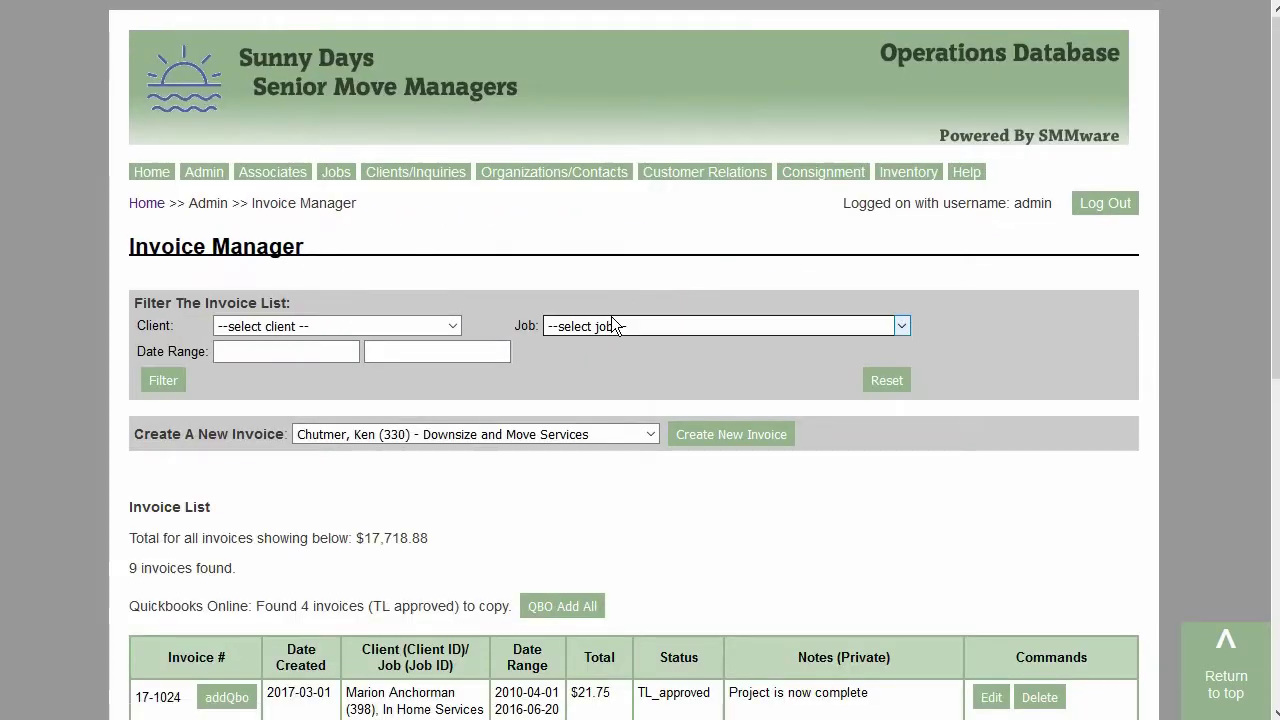
{"action": "scroll", "coordinate": [611, 316], "scroll_direction": "down", "scroll_amount": 1}
{"action": "scroll", "coordinate": [611, 316], "scroll_direction": "down", "scroll_amount": 5}
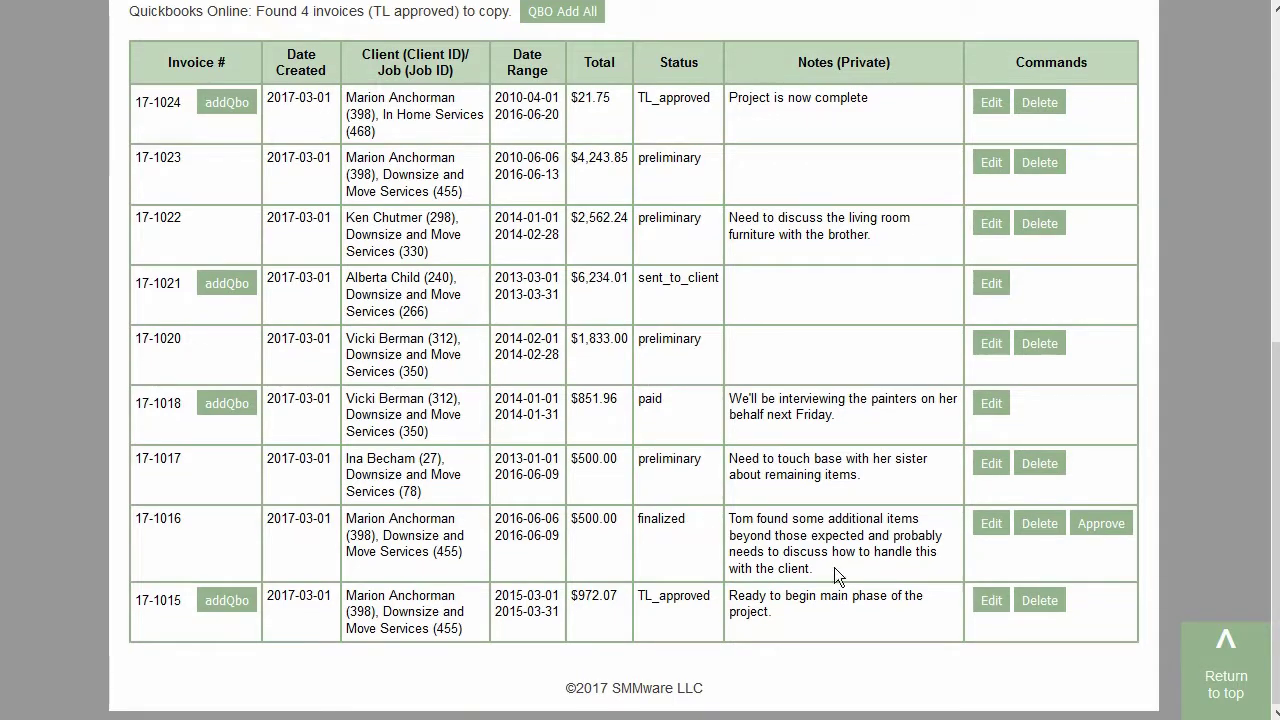
{"action": "left_click", "coordinate": [987, 606]}
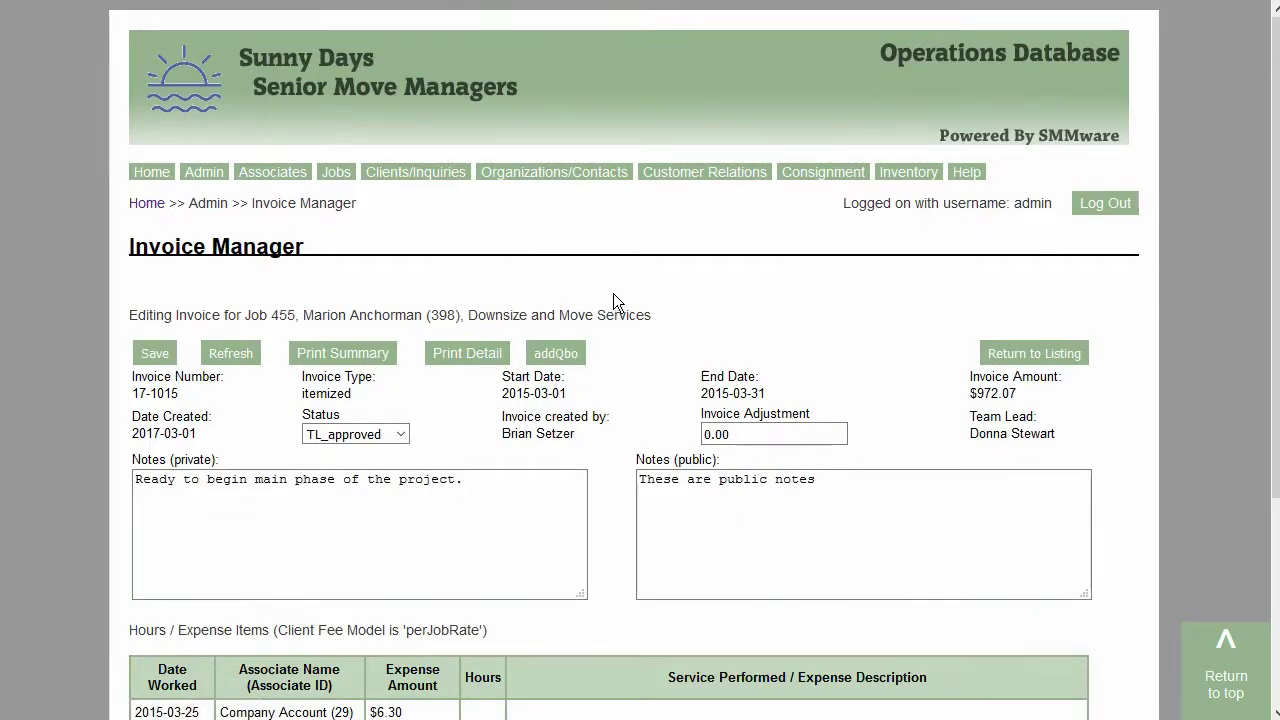
- Examine the approved invoice's fields and its available status options
{"action": "scroll", "coordinate": [613, 293], "scroll_direction": "down", "scroll_amount": 2}
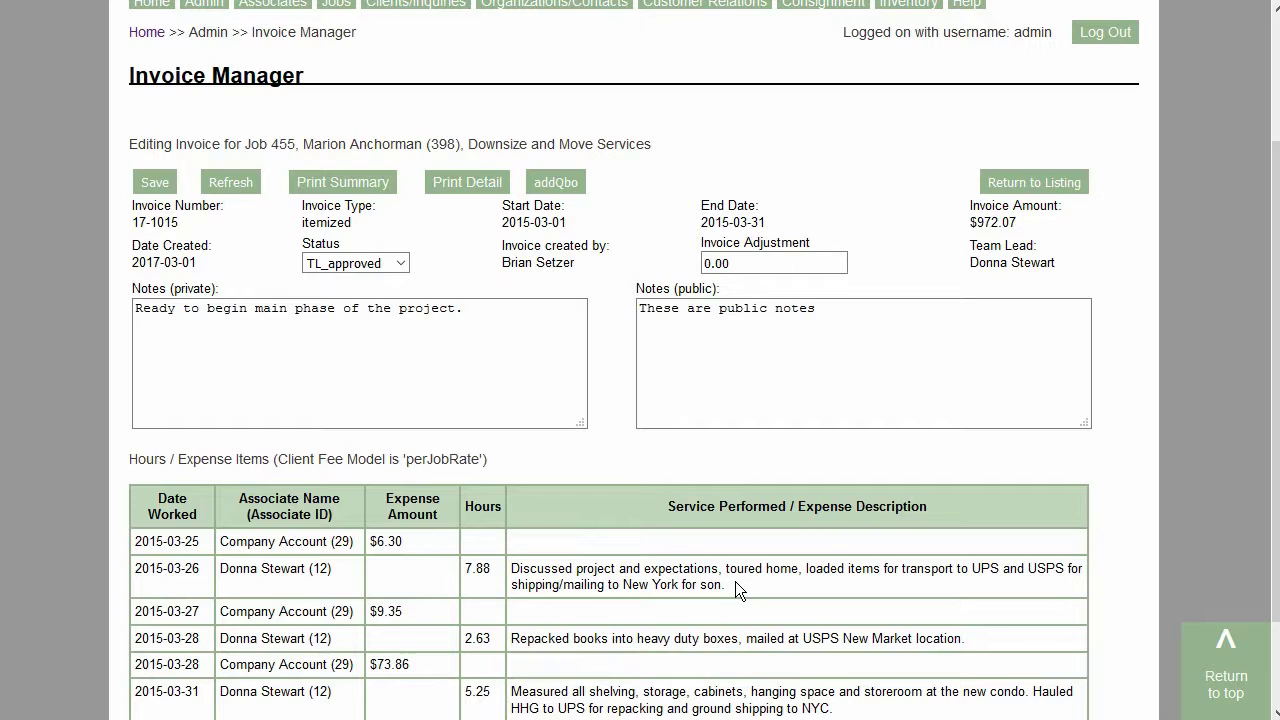
{"action": "left_click", "coordinate": [401, 264]}
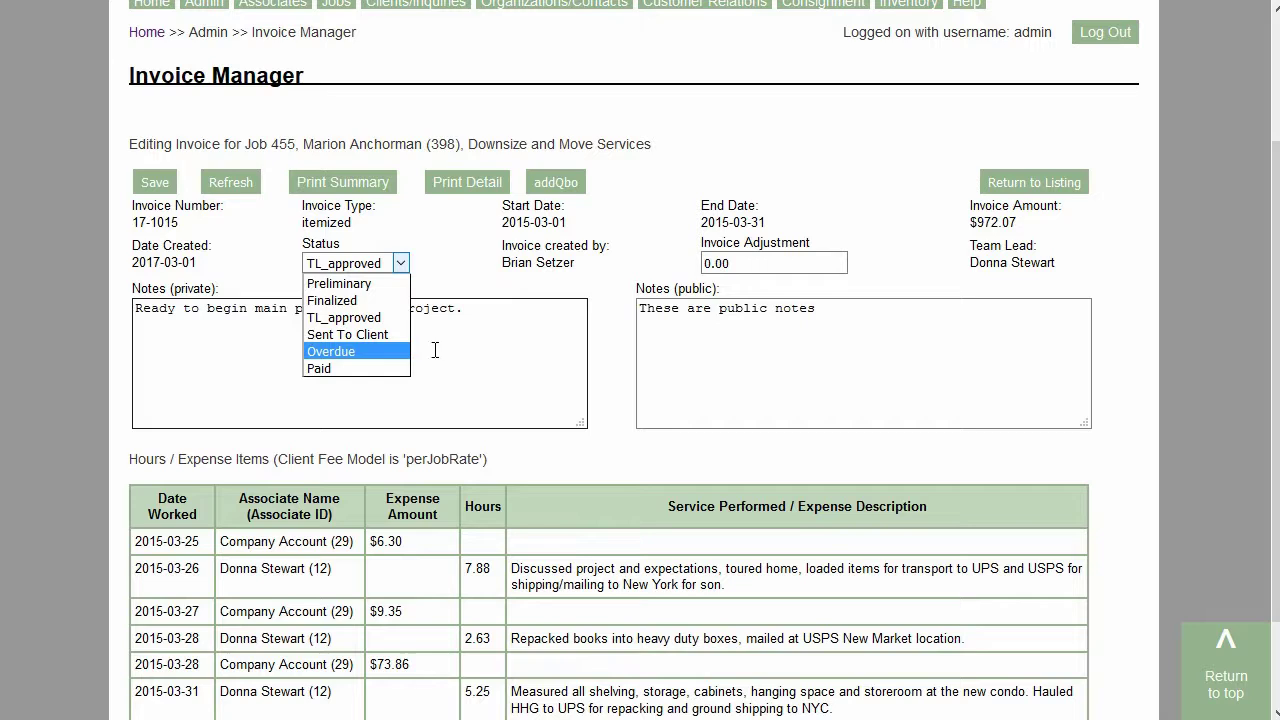
{"action": "left_click", "coordinate": [465, 346]}
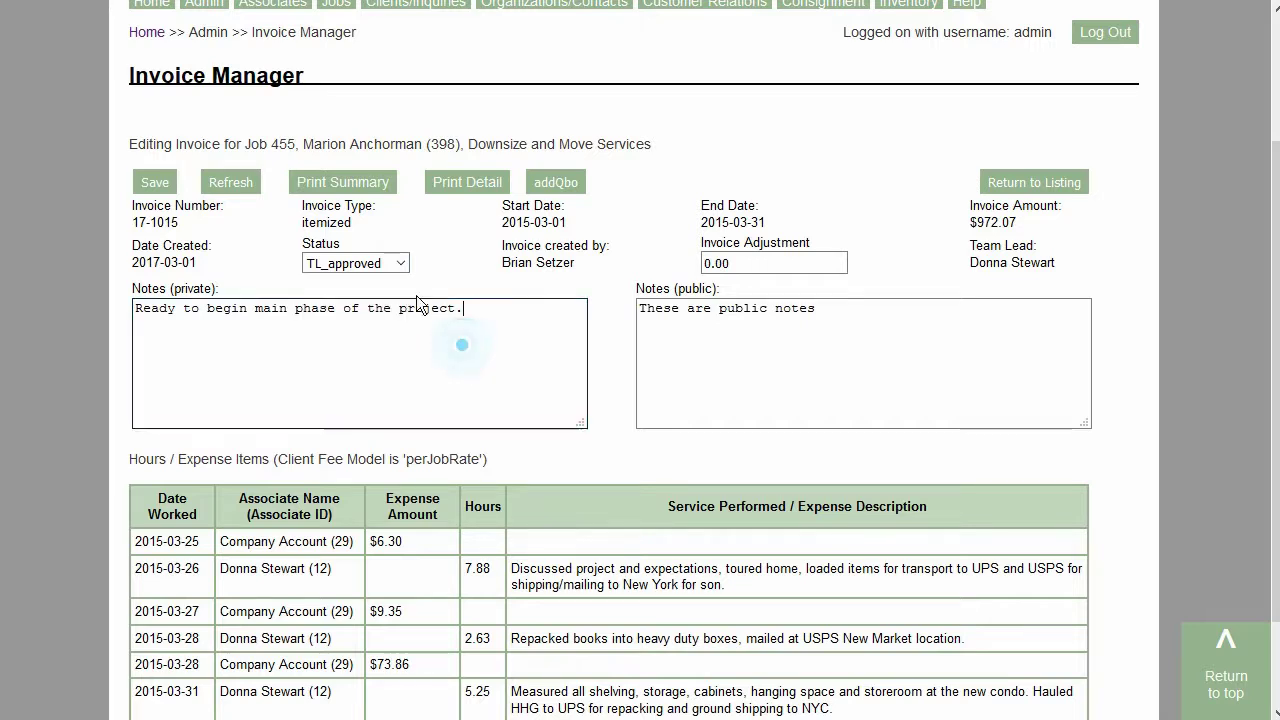
- Generate the invoice's printable summary, review it from start to end, and close it
{"action": "left_click", "coordinate": [342, 190]}
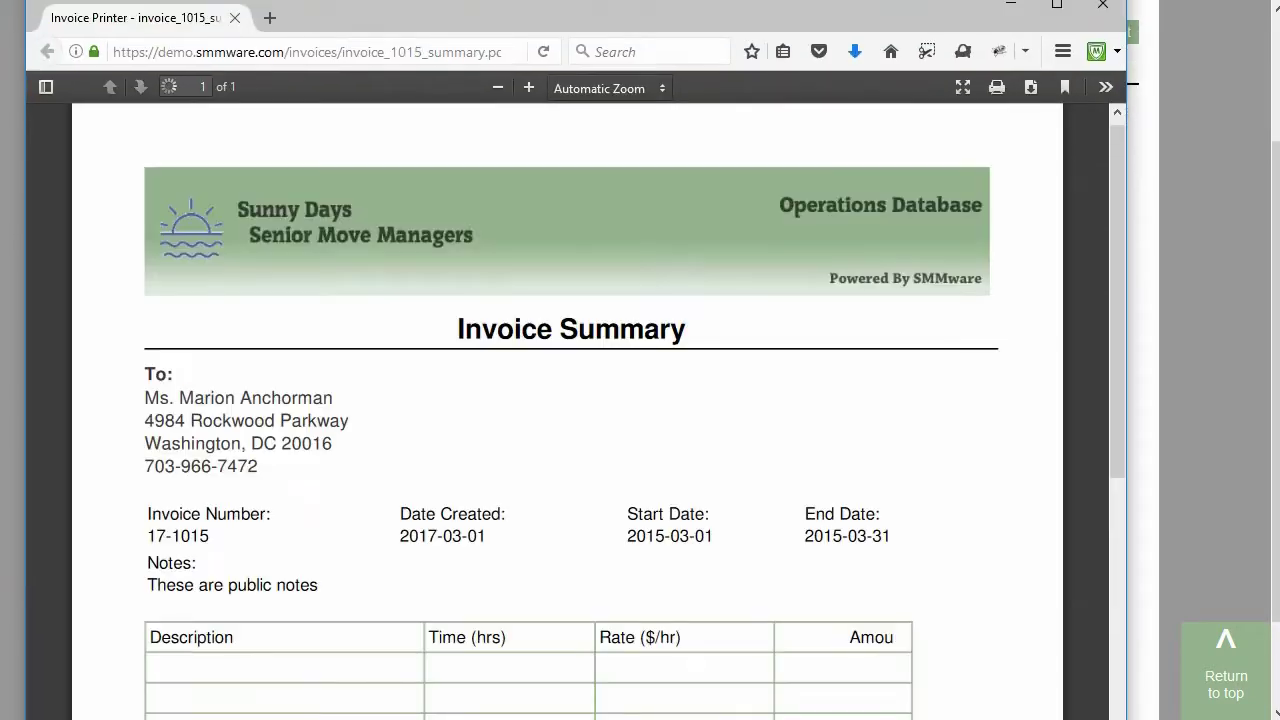
{"action": "left_click_drag", "start_coordinate": [331, 3], "coordinate": [350, 21]}
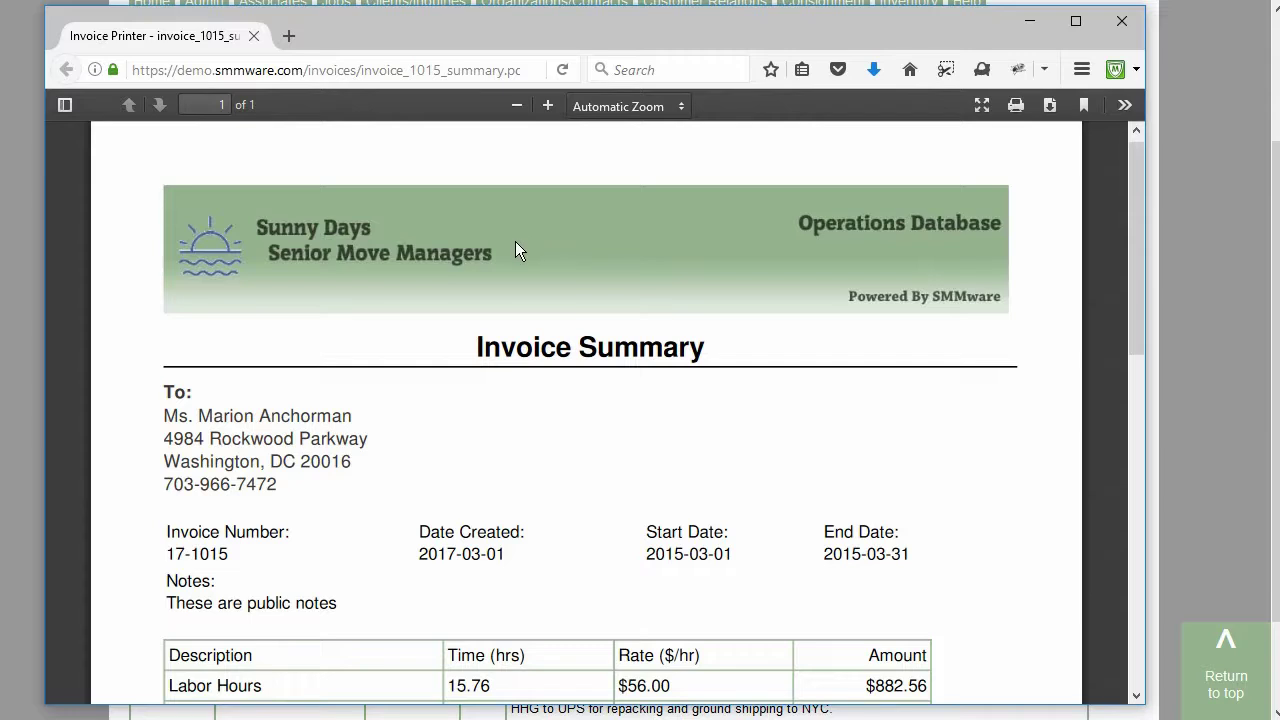
{"action": "scroll", "coordinate": [515, 243], "scroll_direction": "down", "scroll_amount": 3}
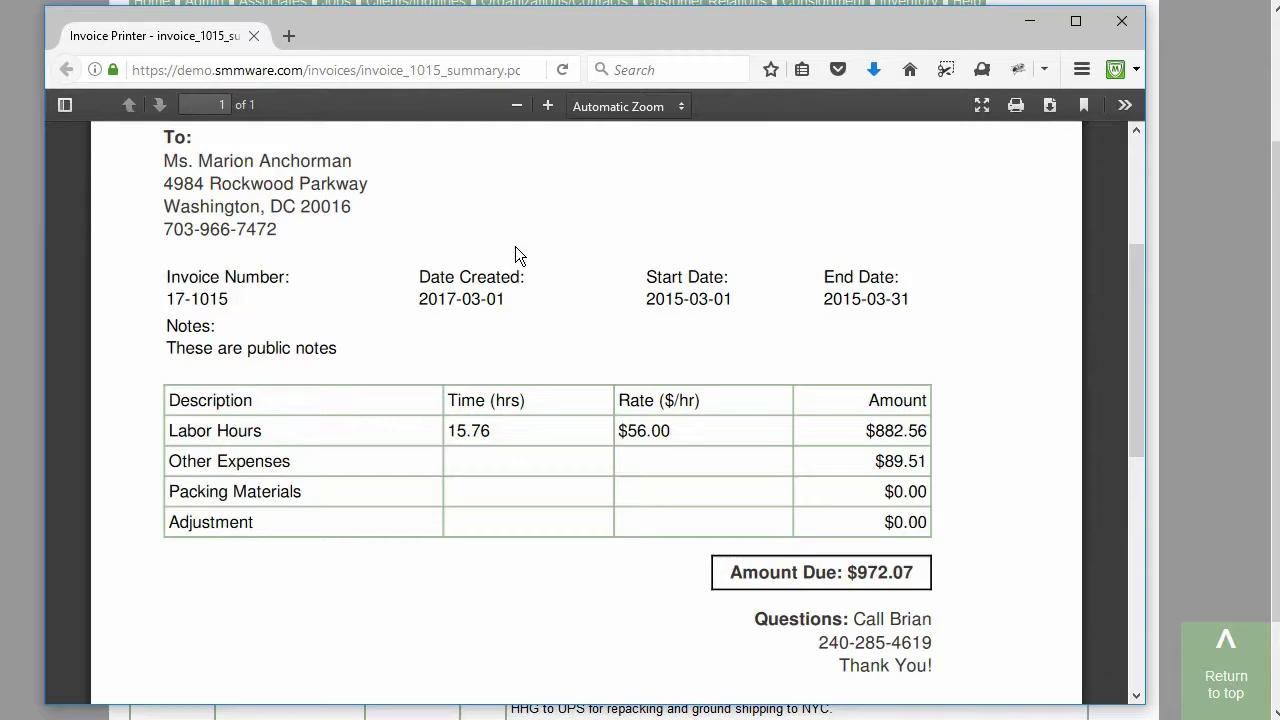
{"action": "scroll", "coordinate": [515, 256], "scroll_direction": "down", "scroll_amount": 5}
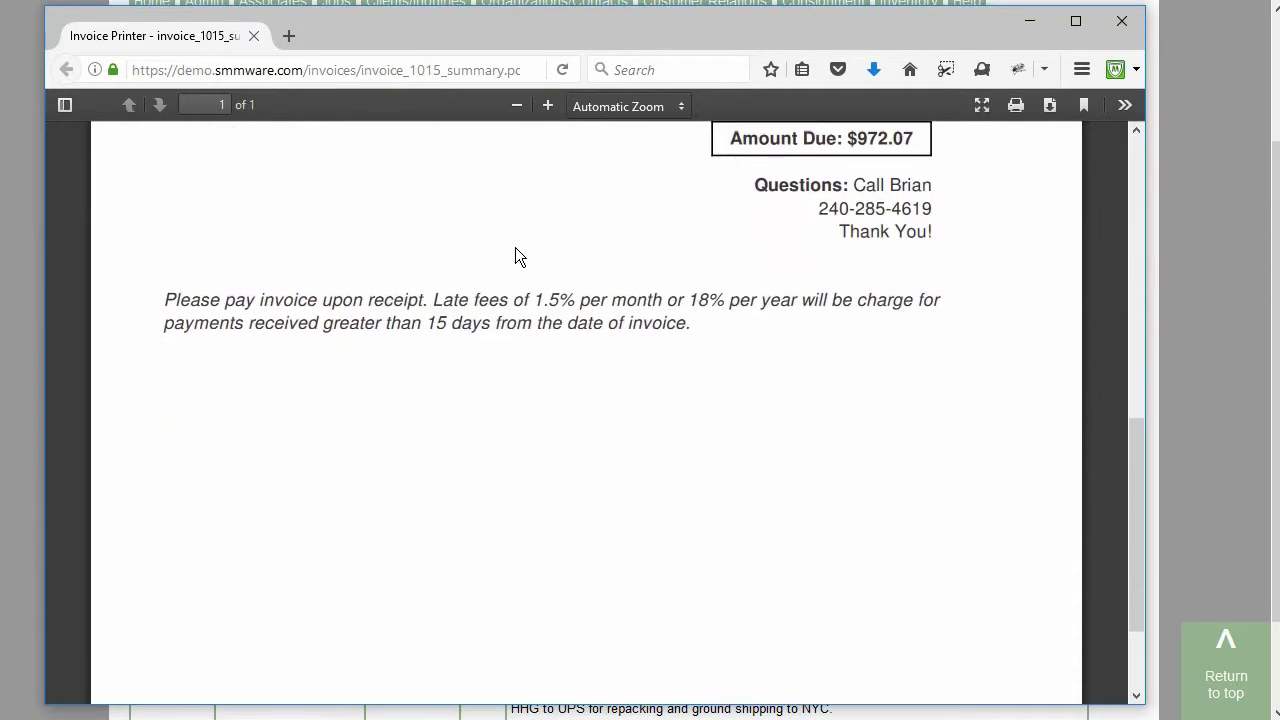
{"action": "scroll", "coordinate": [515, 257], "scroll_direction": "up", "scroll_amount": 8}
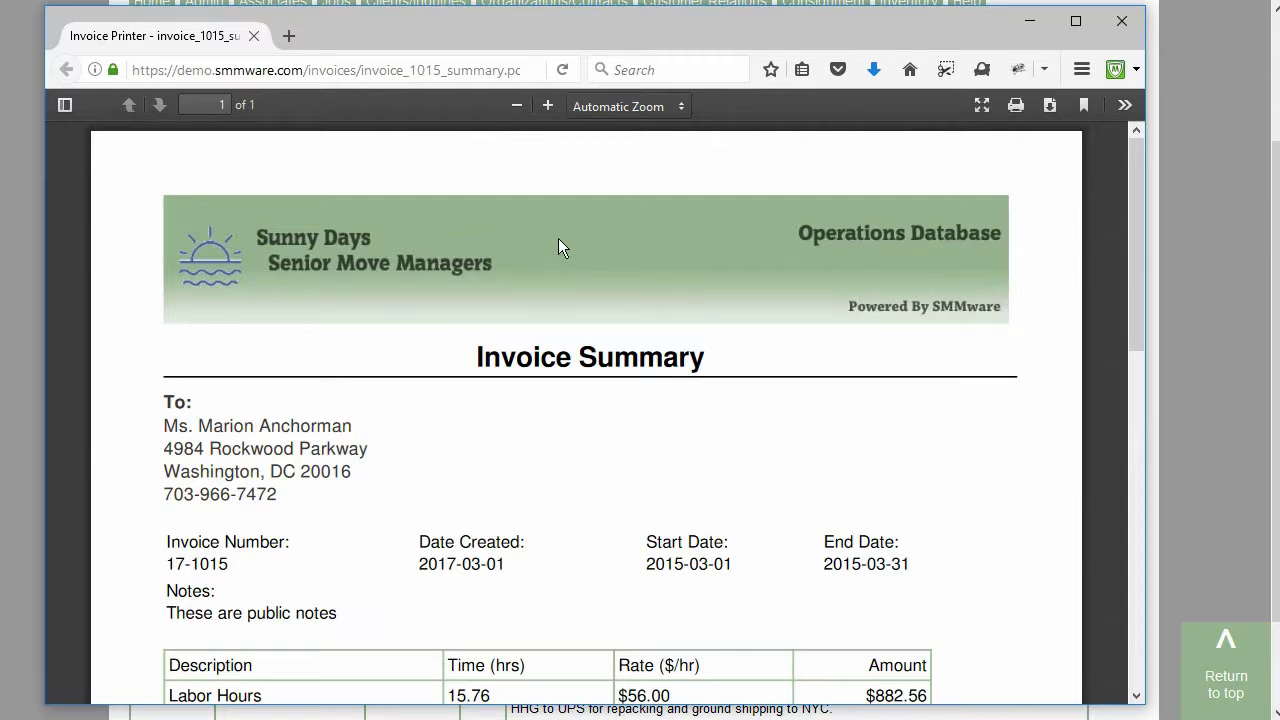
{"action": "left_click", "coordinate": [1122, 22]}
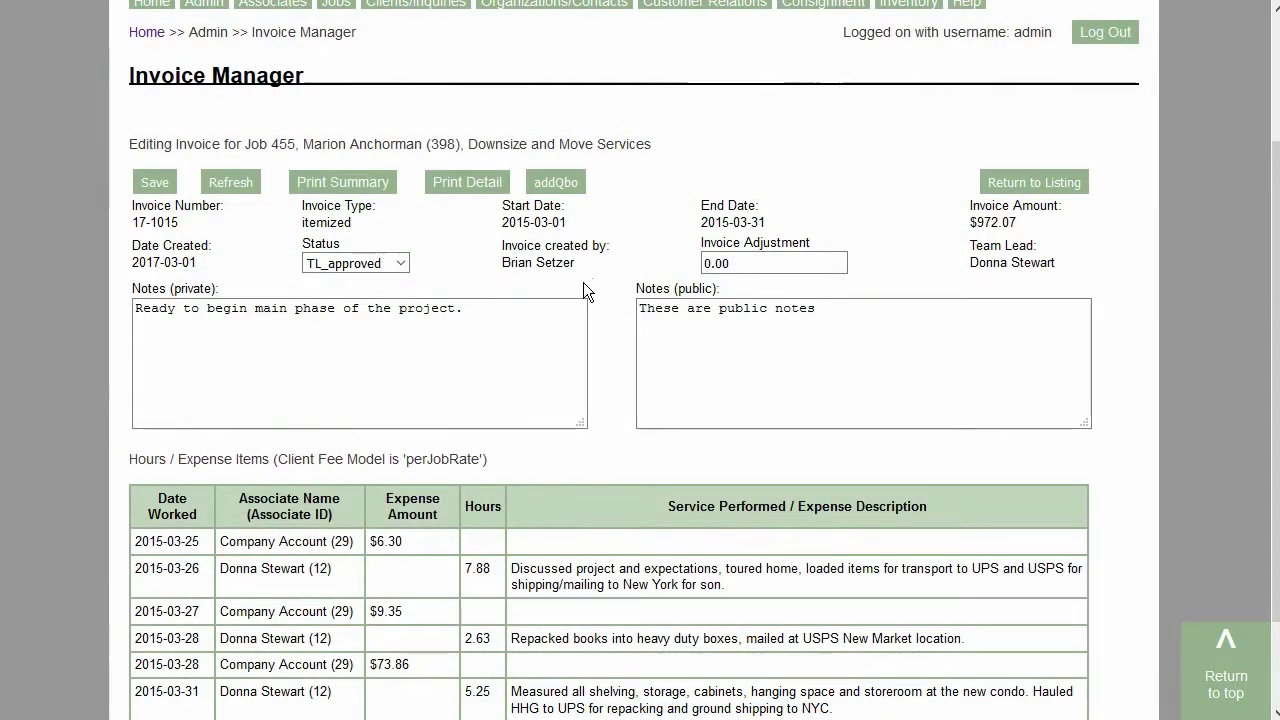
- Generate the invoice's printable detail report, review its hourly and expense items, and close it
{"action": "left_click", "coordinate": [467, 190]}
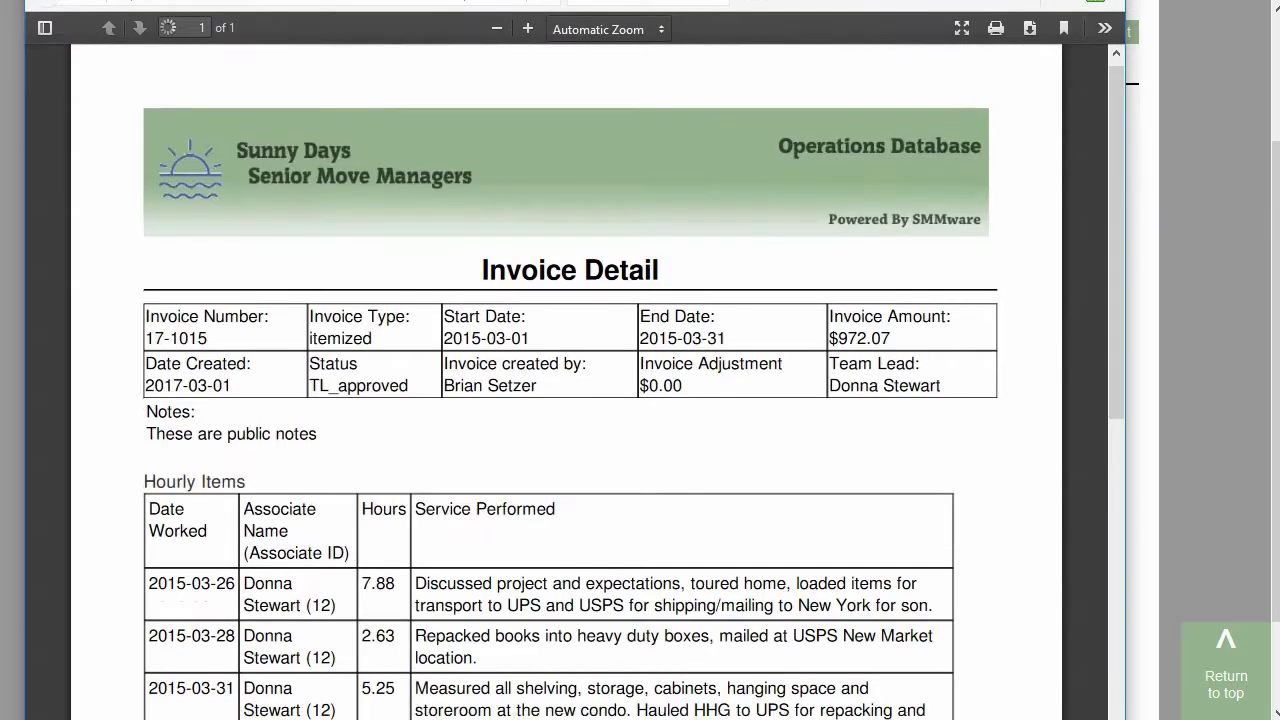
{"action": "left_click_drag", "start_coordinate": [409, 0], "coordinate": [418, 45]}
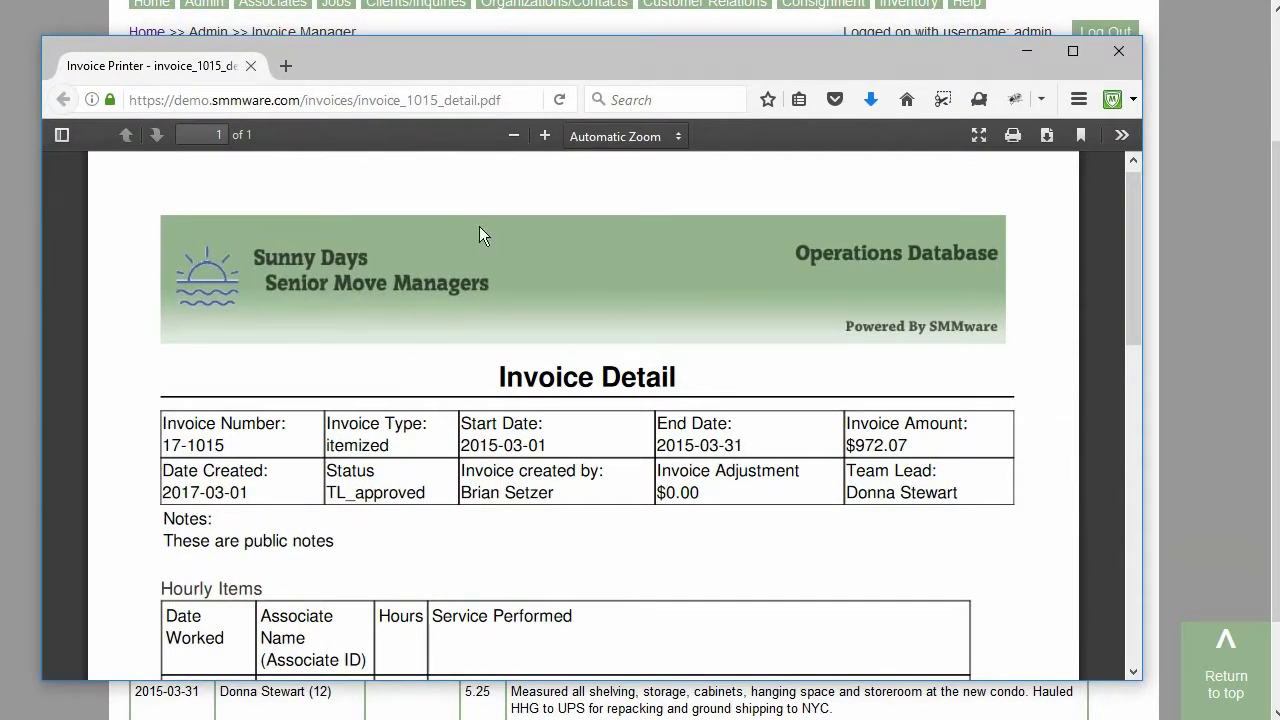
{"action": "scroll", "coordinate": [506, 298], "scroll_direction": "down", "scroll_amount": 3}
{"action": "scroll", "coordinate": [505, 297], "scroll_direction": "down", "scroll_amount": 3}
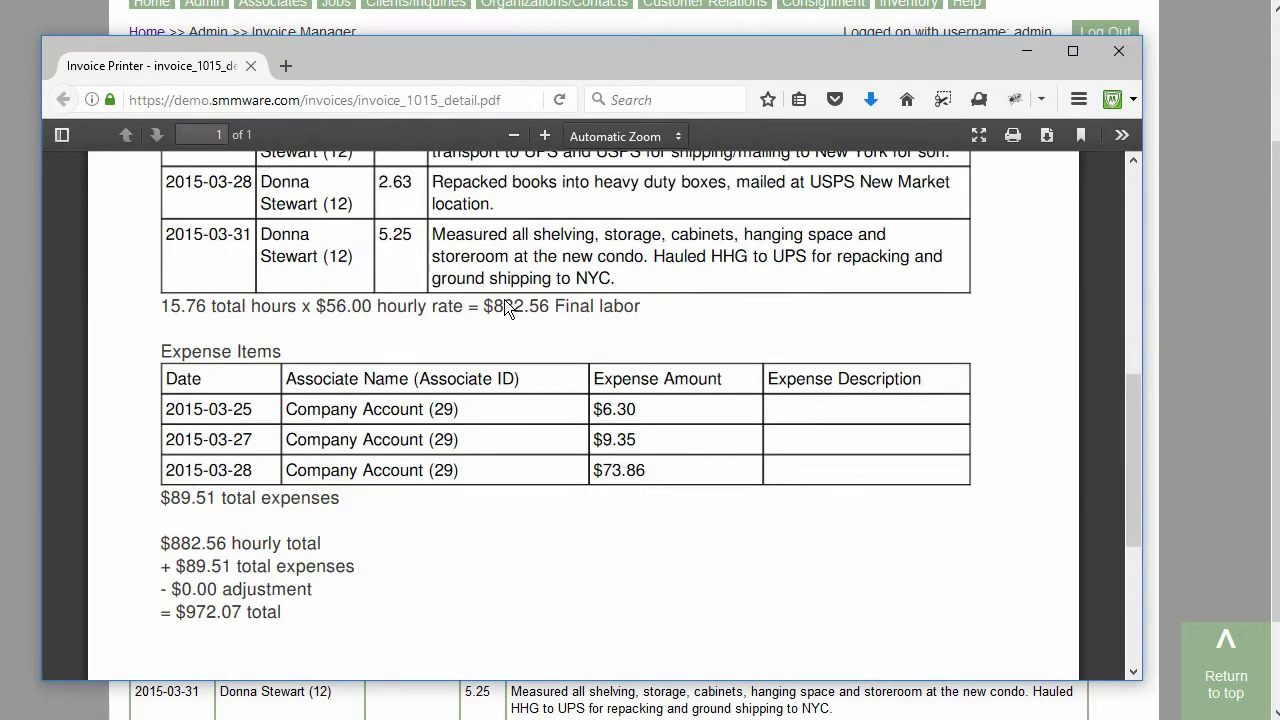
{"action": "scroll", "coordinate": [508, 307], "scroll_direction": "down", "scroll_amount": 3}
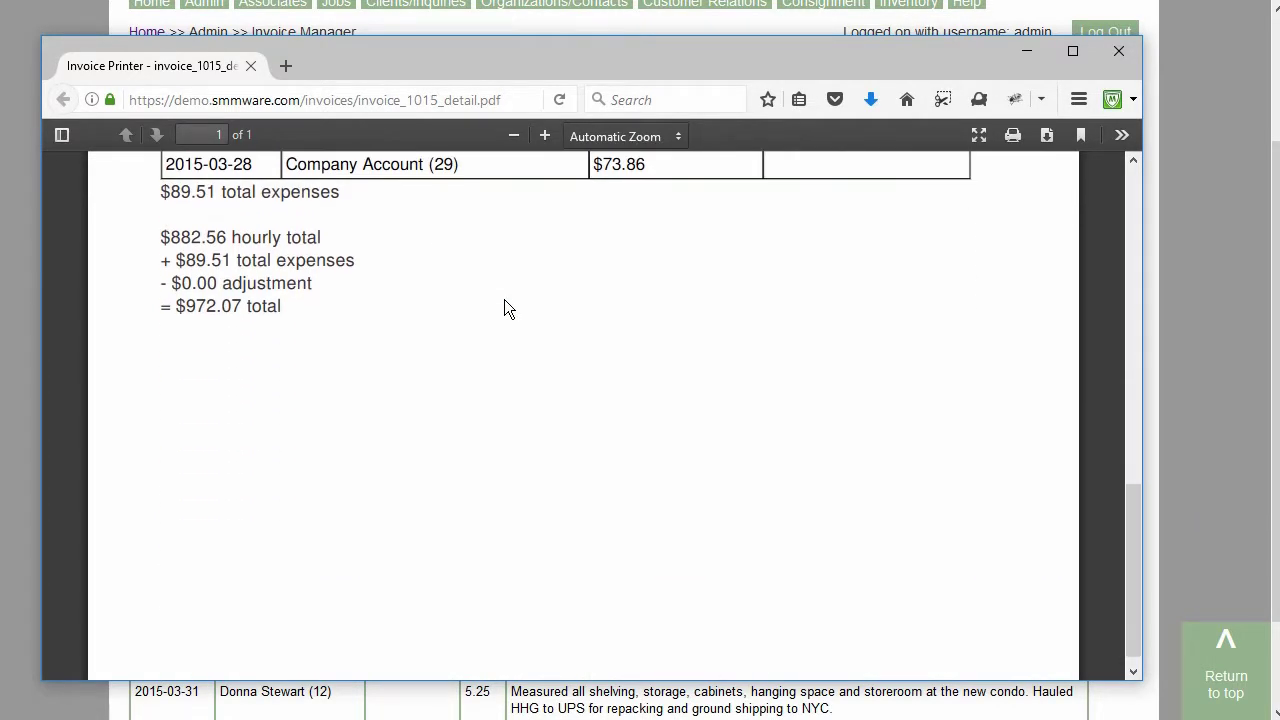
{"action": "scroll", "coordinate": [504, 299], "scroll_direction": "up", "scroll_amount": 10}
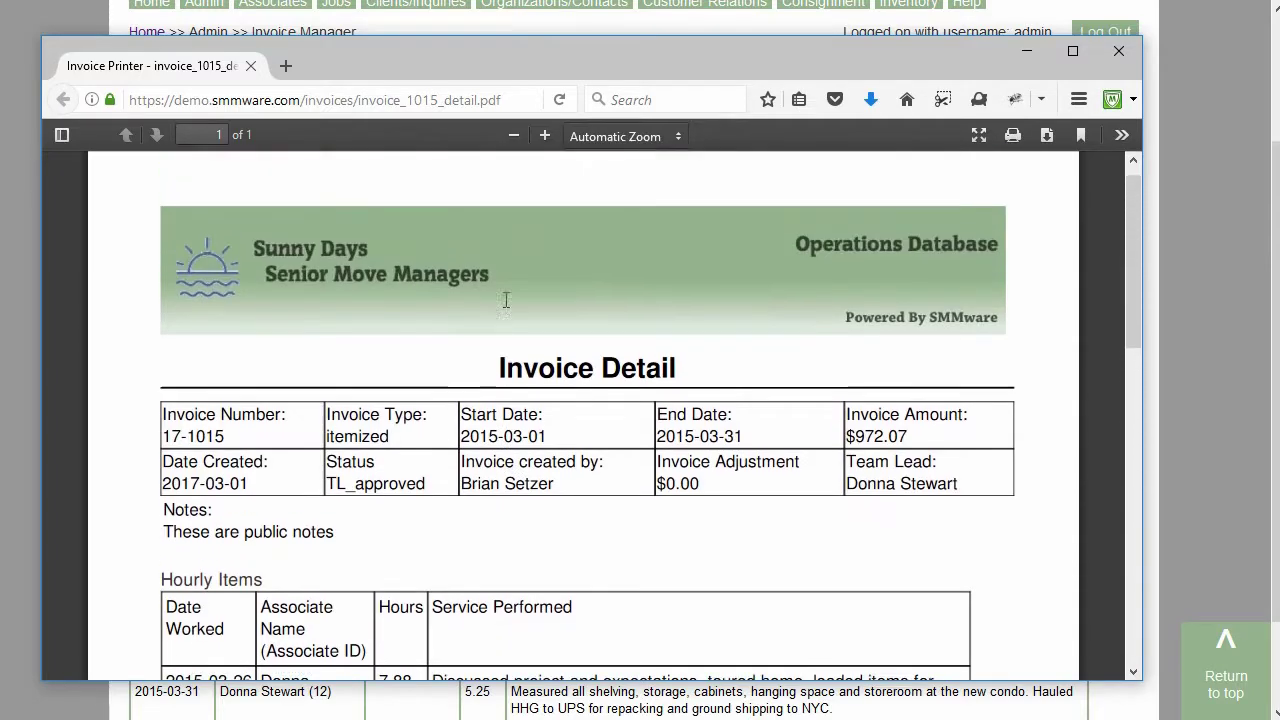
{"action": "scroll", "coordinate": [505, 300], "scroll_direction": "up", "scroll_amount": 1}
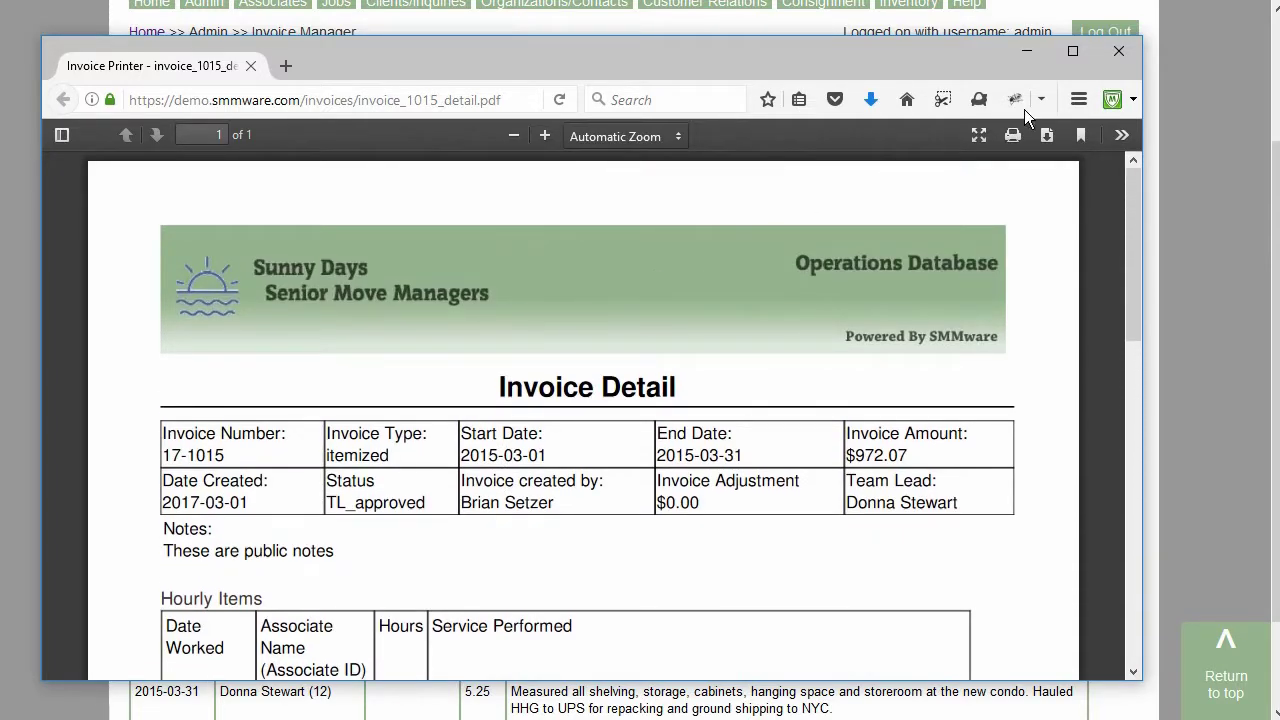
{"action": "left_click", "coordinate": [1117, 51]}
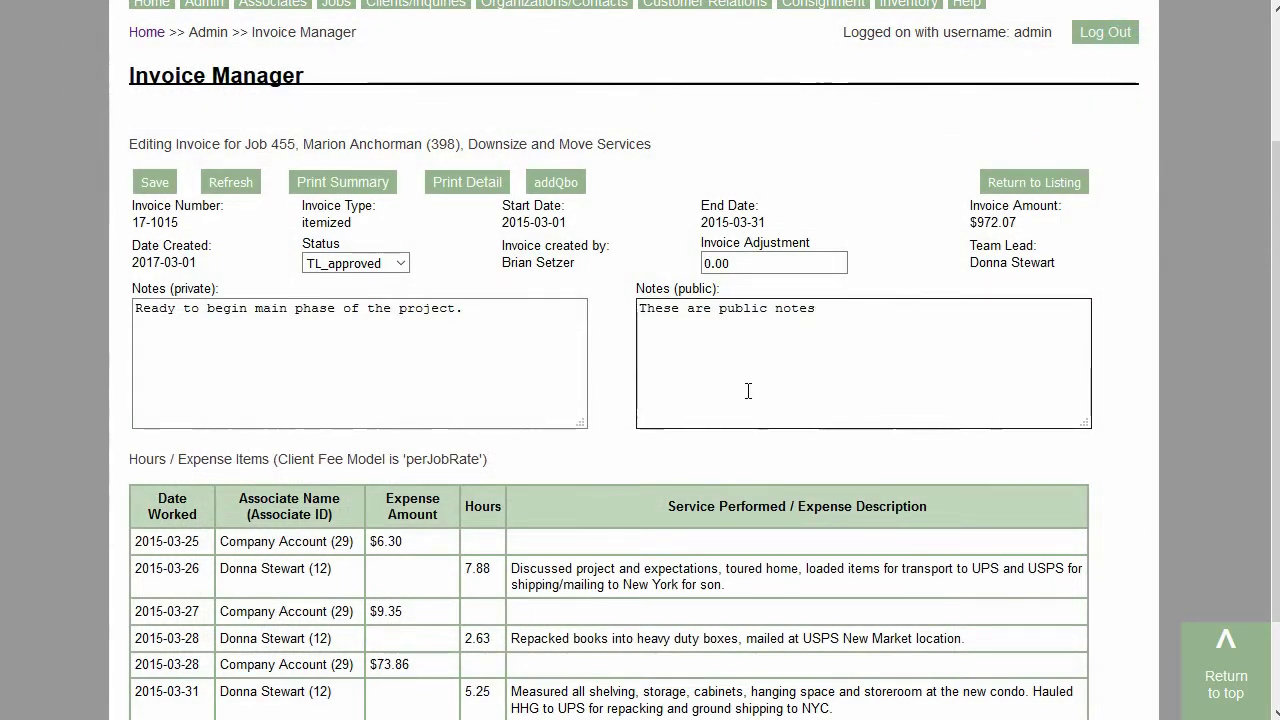